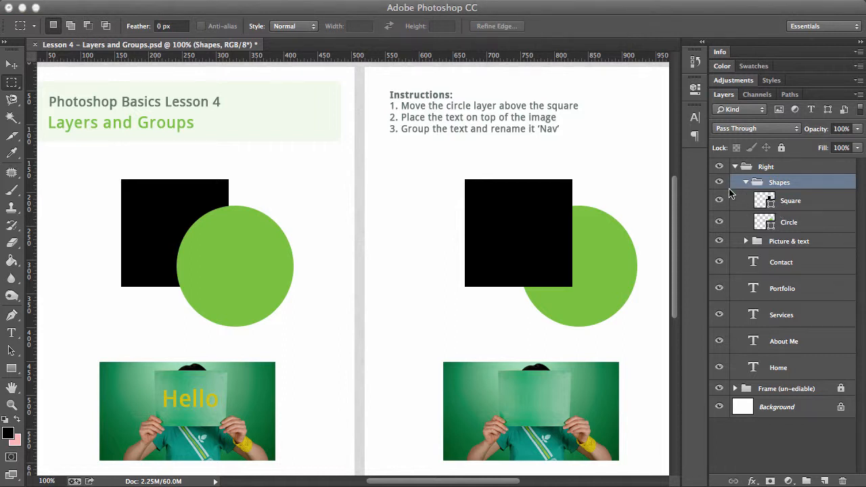
# Step: Hide and show the Shapes group and the Picture & text group to check what each one contains
pyautogui.click(720, 184)
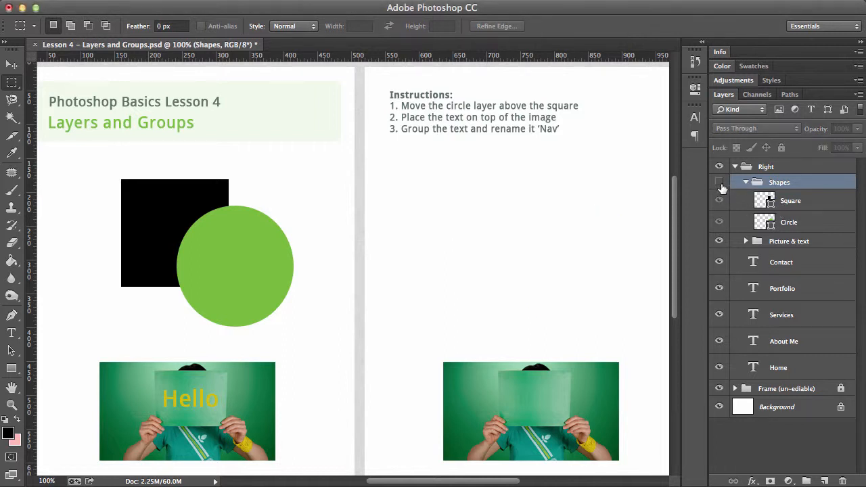
pyautogui.click(721, 185)
pyautogui.click(720, 184)
pyautogui.click(720, 184)
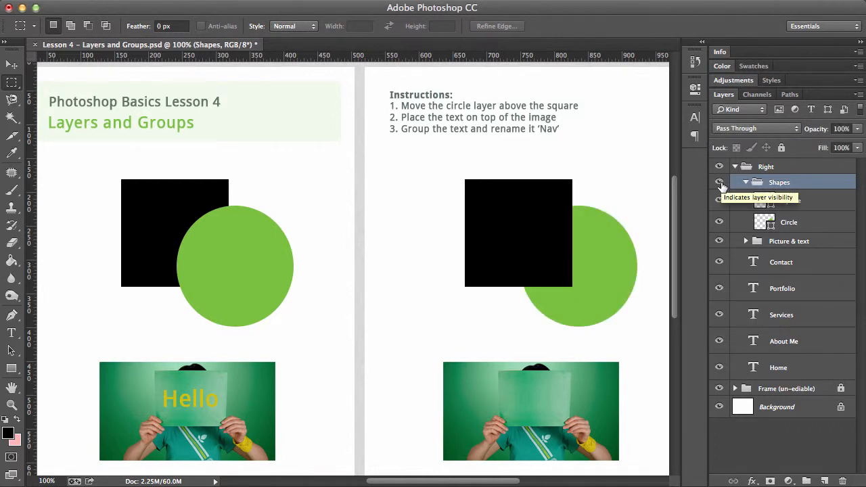
pyautogui.click(720, 241)
pyautogui.click(719, 241)
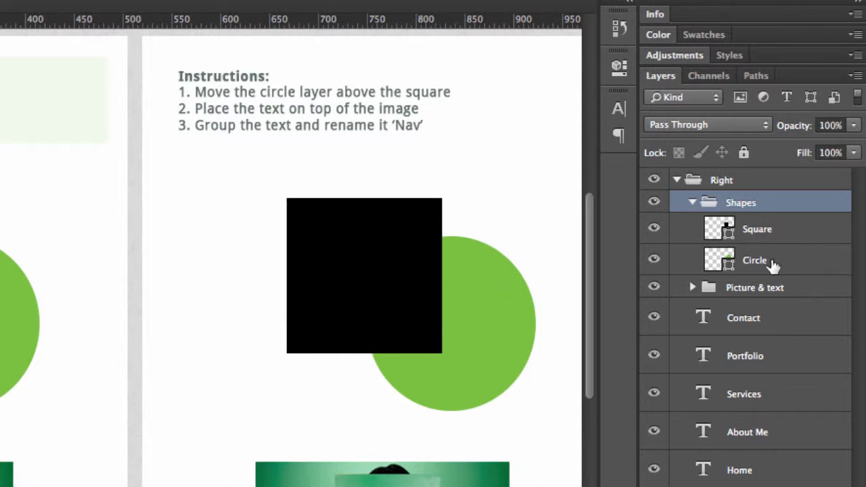
# Step: Move the Circle layer above the Square layer inside the Shapes group
pyautogui.click(752, 260)
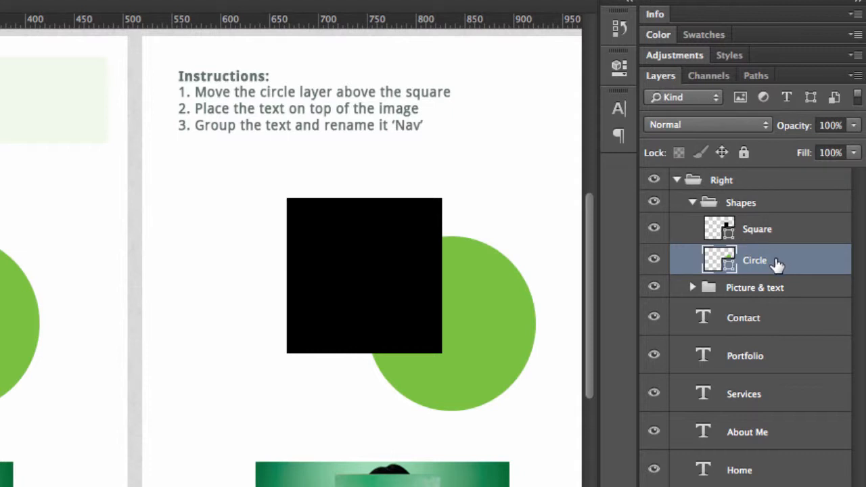
pyautogui.moveTo(780, 263)
pyautogui.mouseDown()
pyautogui.moveTo(774, 228)
pyautogui.moveTo(750, 300)
pyautogui.moveTo(756, 392)
pyautogui.moveTo(759, 221)
pyautogui.mouseUp()
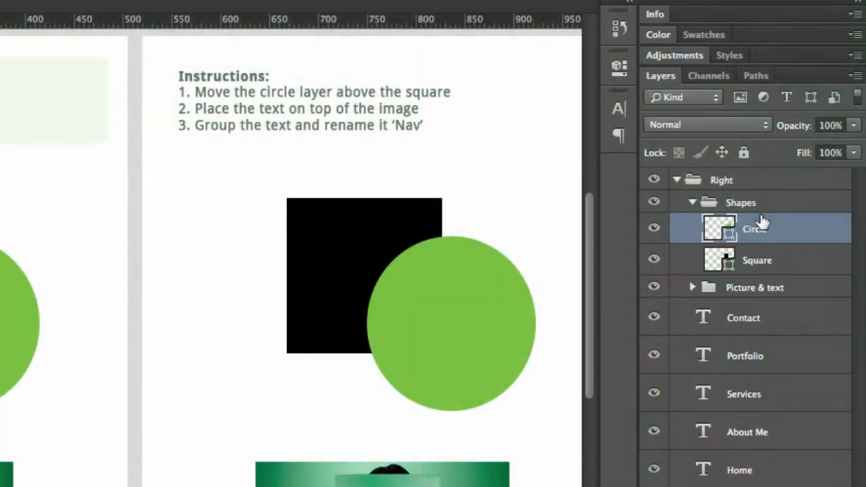
# Step: Shift the Circle layer backward and forward in the stacking order several times, ending with it above the Square layer
pyautogui.press('super+bracketright')
pyautogui.press('super+bracketleft')
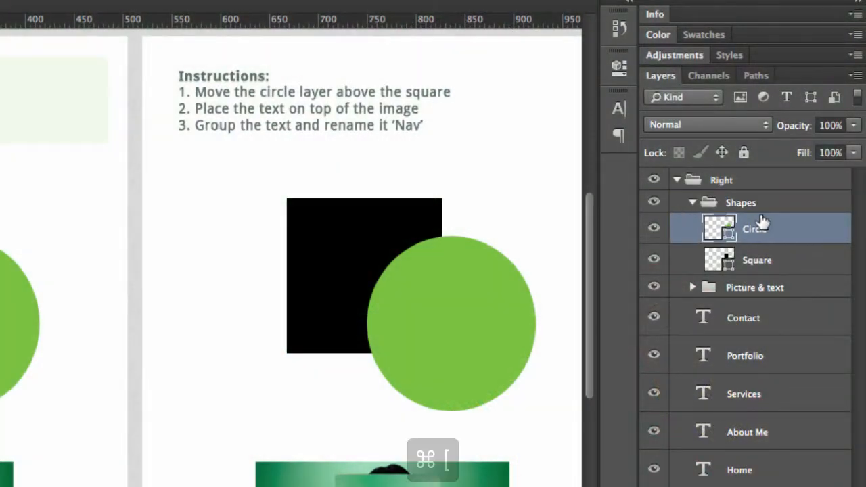
pyautogui.press('super+bracketleft')
pyautogui.press('super+bracketright')
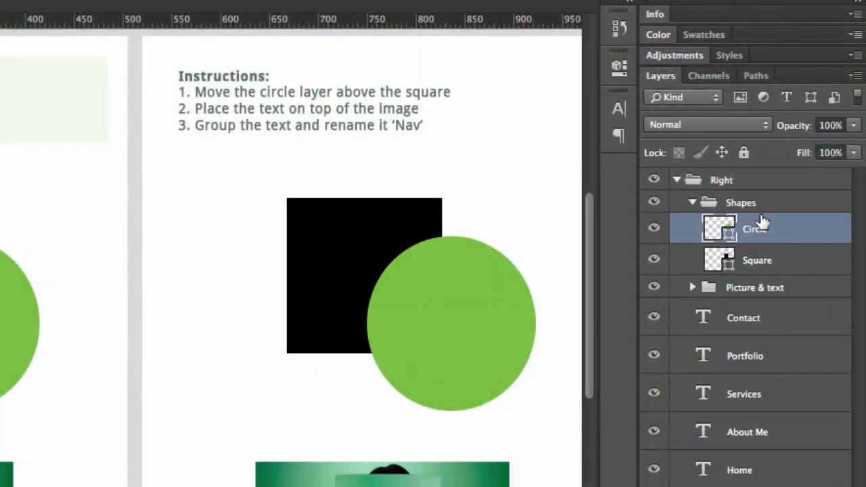
pyautogui.press('super+bracketright')
pyautogui.press('super+bracketleft')
pyautogui.press('super+bracketleft')
pyautogui.press('super+bracketright')
pyautogui.press('super+bracketleft')
pyautogui.press('super+bracketright')
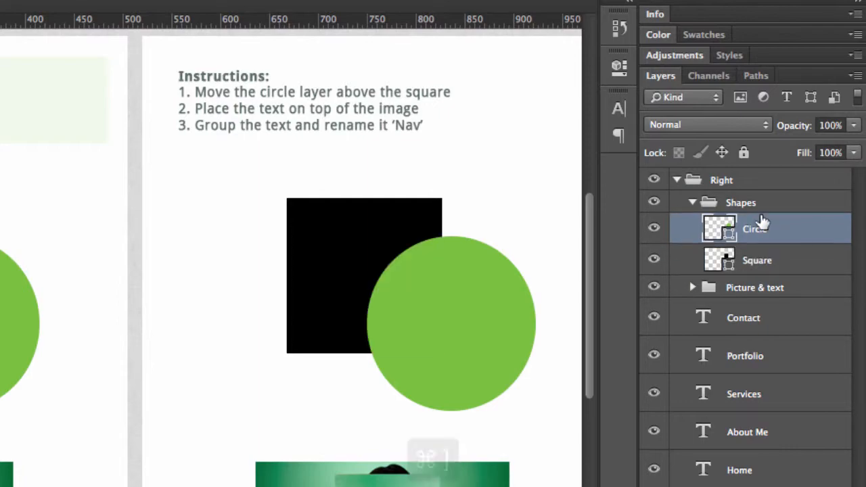
pyautogui.press('super+bracketleft')
pyautogui.press('super+bracketright')
pyautogui.press('super+bracketleft')
pyautogui.press('super+bracketright')
pyautogui.press('super+bracketleft')
pyautogui.press('super+bracketright')
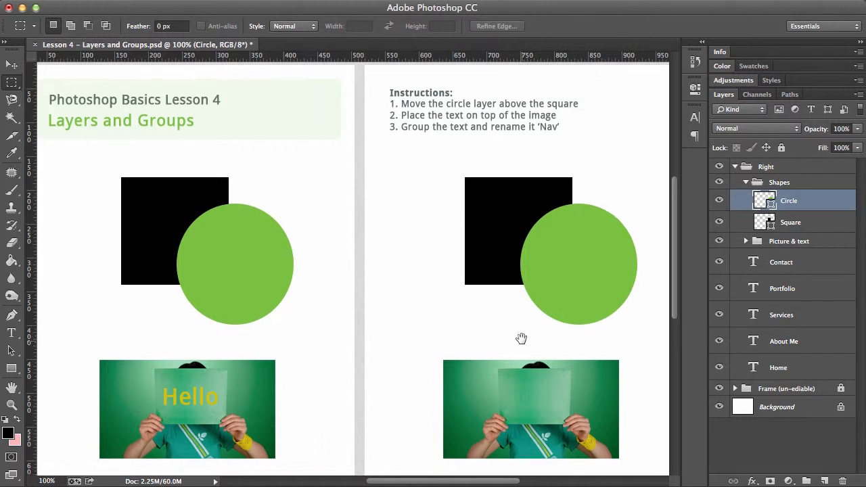
# Step: Expand the Picture & text group and move the Hello text layer above the Sub-Screen image layer
pyautogui.moveTo(522, 338); pyautogui.dragTo(522, 264)
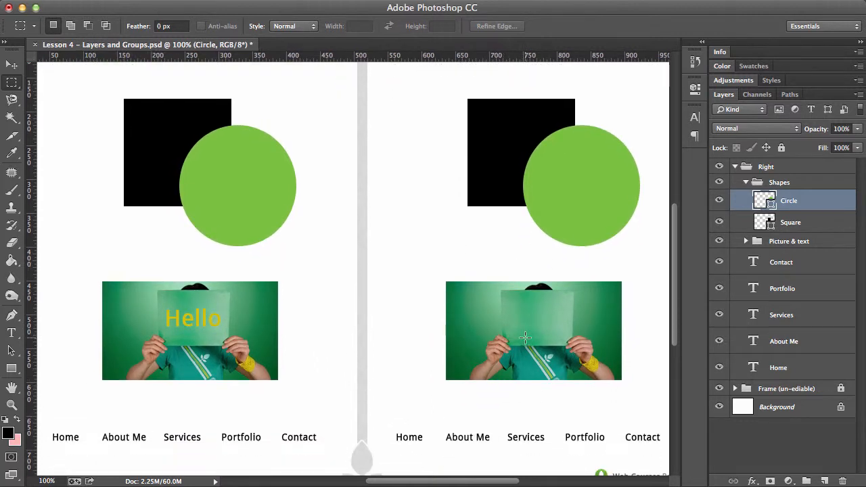
pyautogui.click(783, 245)
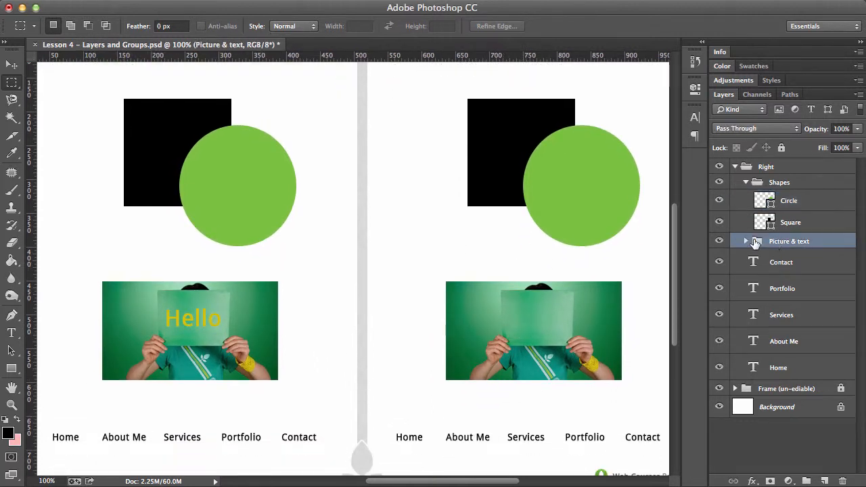
pyautogui.click(745, 242)
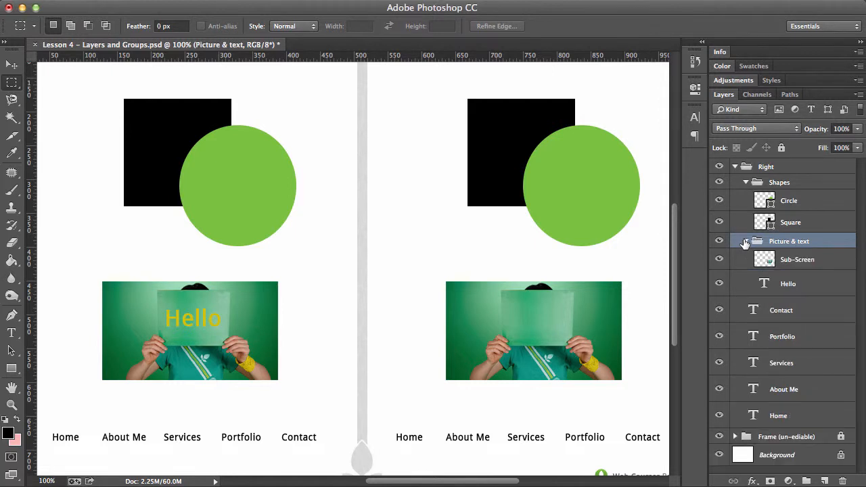
pyautogui.click(792, 264)
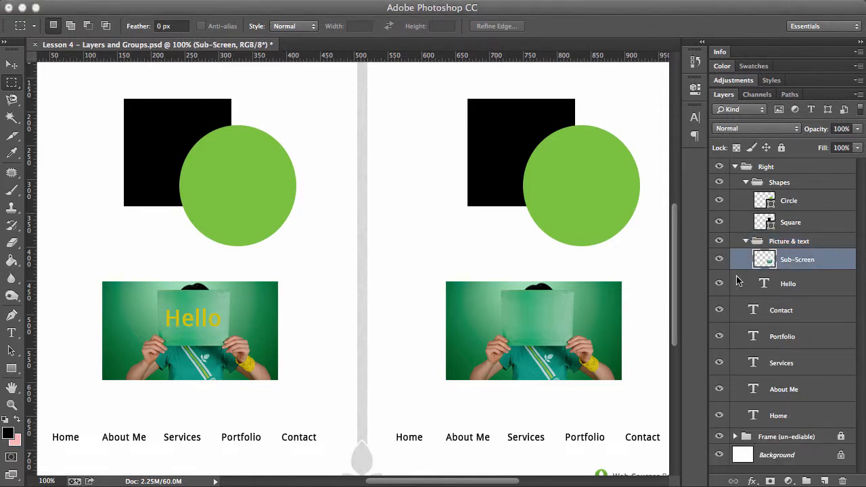
pyautogui.click(786, 289)
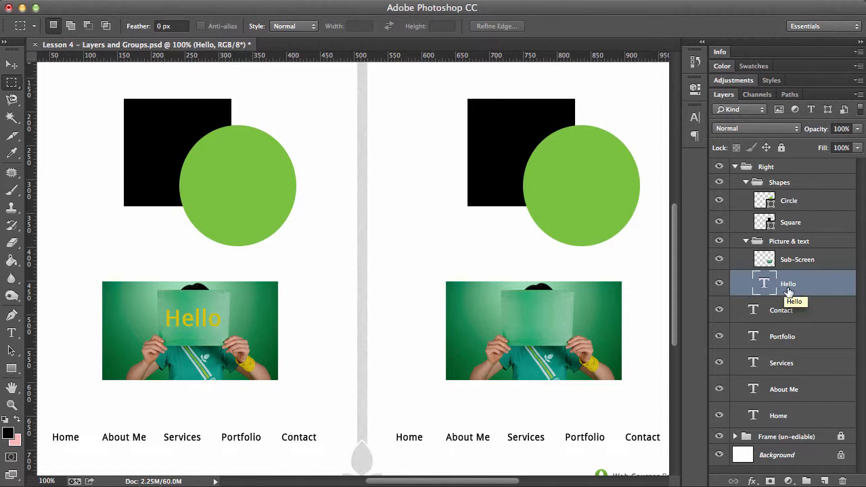
pyautogui.moveTo(789, 290); pyautogui.dragTo(786, 257)
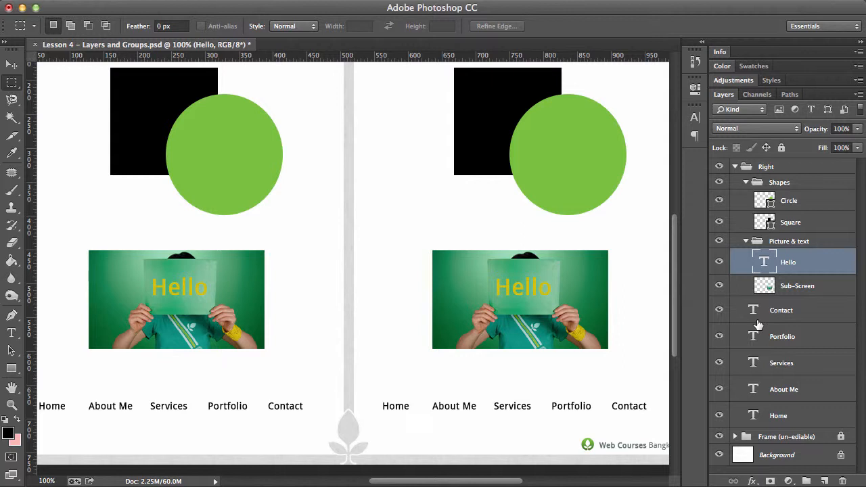
# Step: Group the Contact, Portfolio, Services, About Me and Home text layers together
pyautogui.click(780, 310)
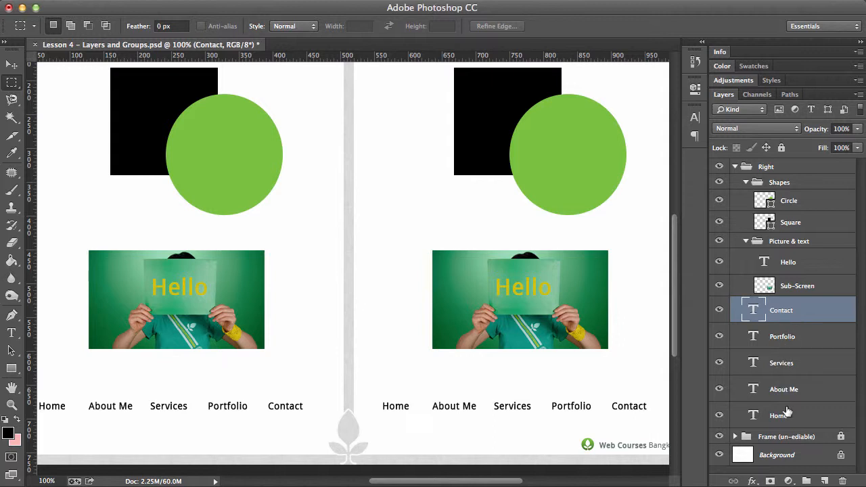
pyautogui.moveTo(548, 375); pyautogui.dragTo(485, 302)
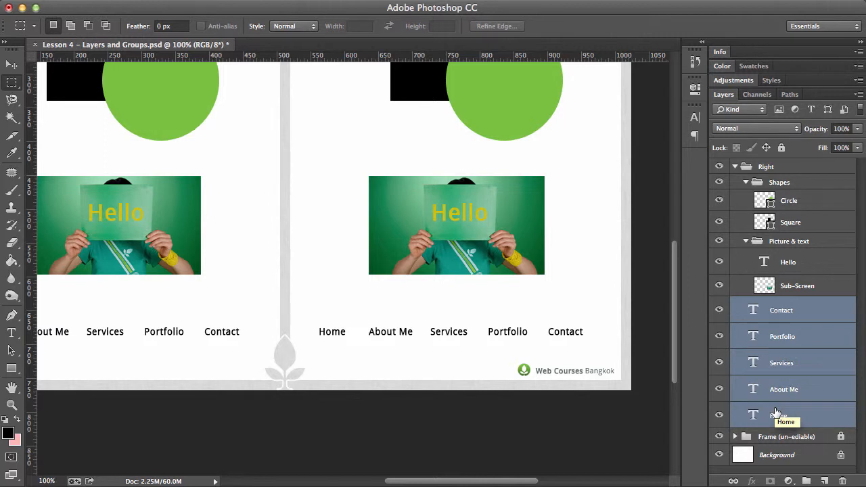
pyautogui.keyDown('super'); pyautogui.click(778, 364); pyautogui.keyUp('super')
pyautogui.keyDown('super'); pyautogui.click(777, 338); pyautogui.keyUp('super')
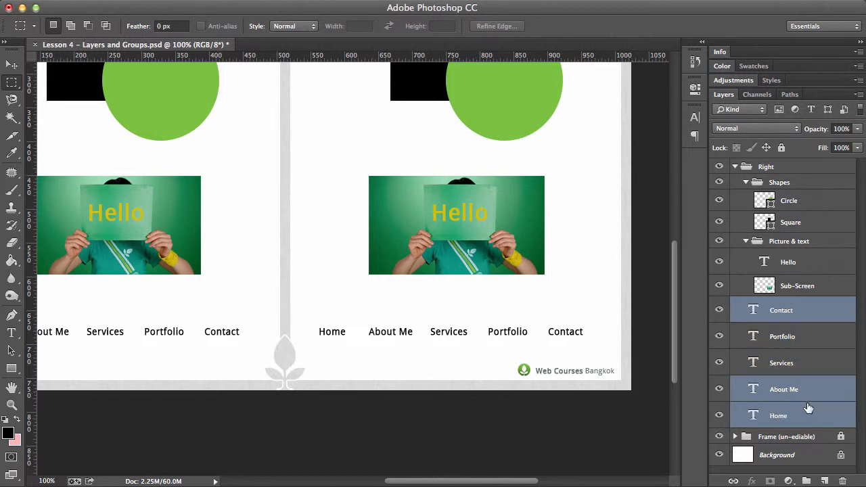
pyautogui.keyDown('super'); pyautogui.click(789, 342); pyautogui.keyUp('super')
pyautogui.keyDown('super'); pyautogui.click(789, 368); pyautogui.keyUp('super')
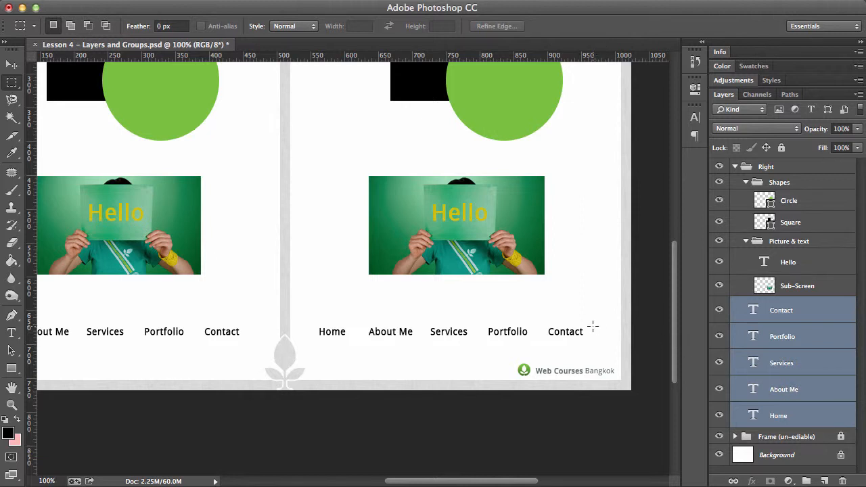
pyautogui.press('super+g')
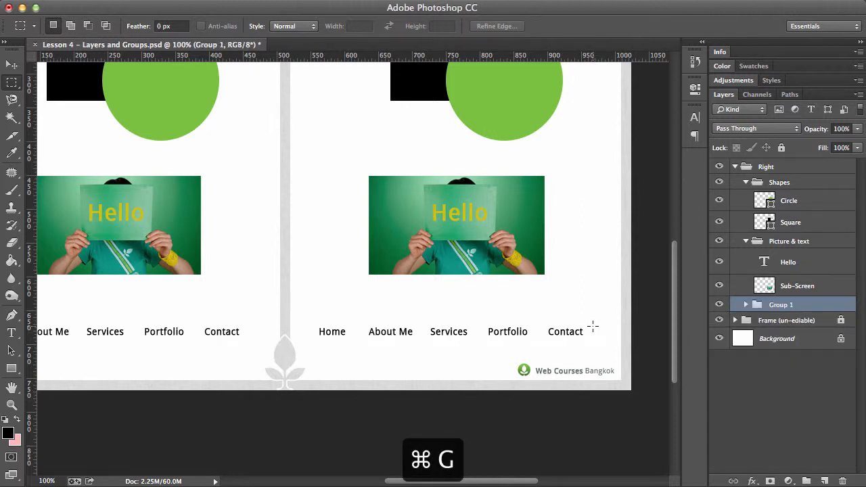
# Step: Rename the new group of navigation text layers as Nav
pyautogui.doubleClick(781, 305)
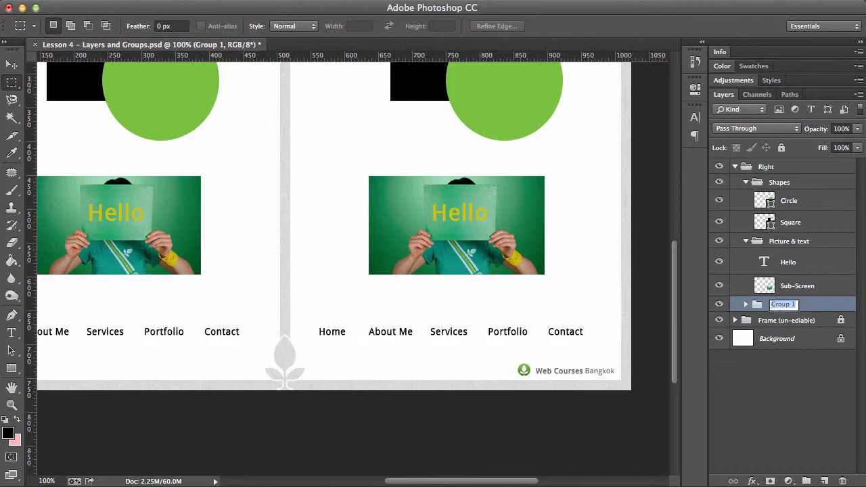
pyautogui.write('Nav')
pyautogui.press('Return')
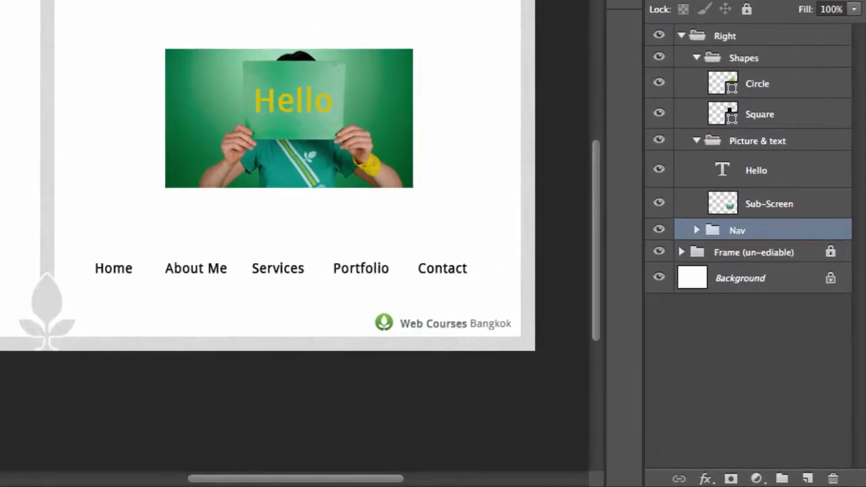
# Step: Create a new empty group above Nav and nest the Nav group inside it
pyautogui.click(783, 478)
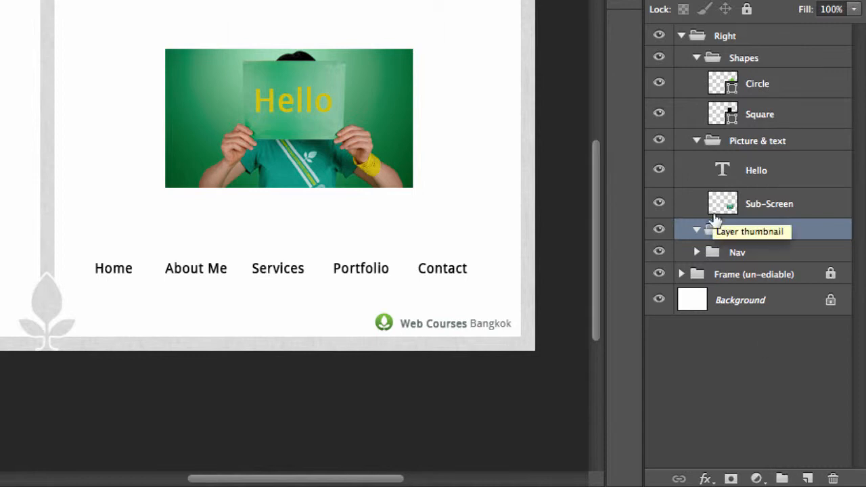
pyautogui.moveTo(735, 251); pyautogui.dragTo(733, 233)
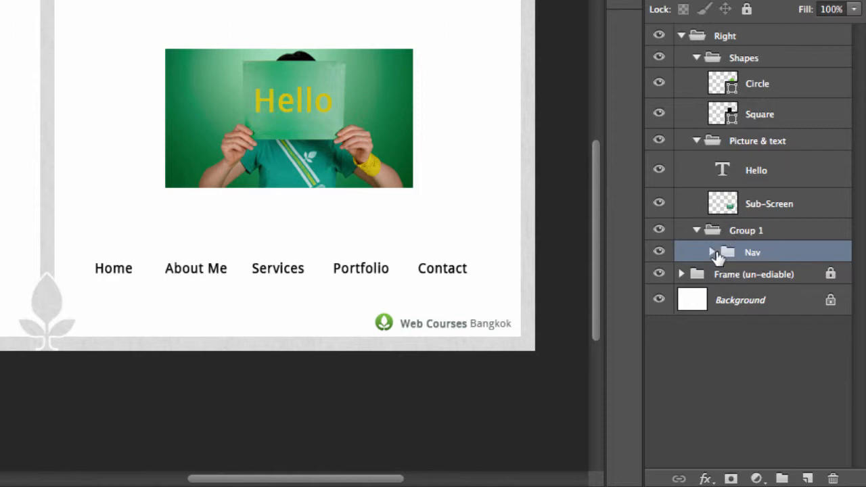
# Step: Expand Nav and move its Contact, Portfolio, Services, About Me and Home layers directly into the new parent group
pyautogui.click(711, 252)
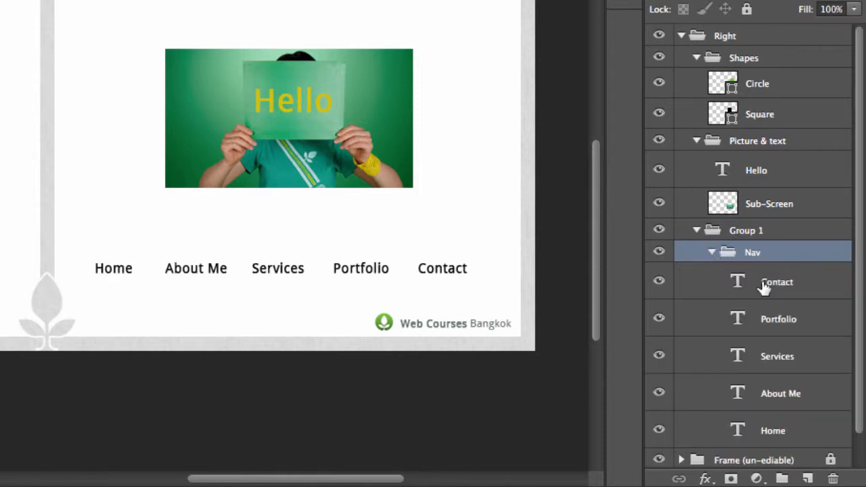
pyautogui.moveTo(764, 286); pyautogui.dragTo(748, 234)
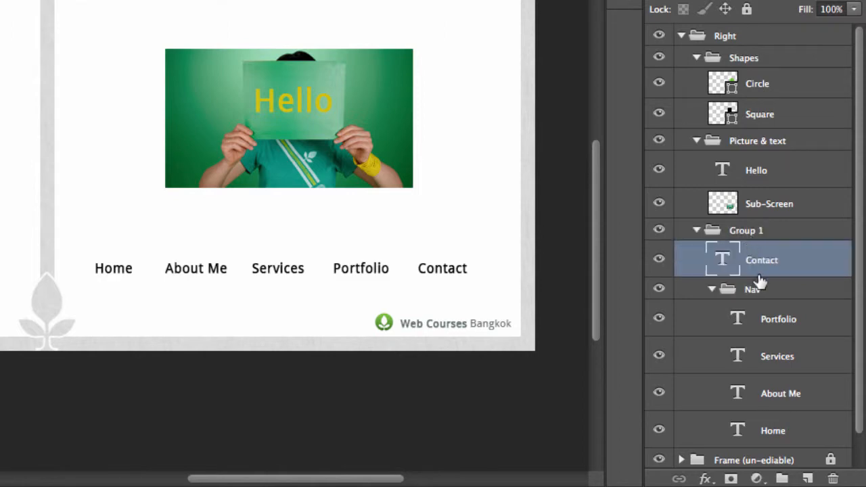
pyautogui.moveTo(772, 319); pyautogui.dragTo(748, 241)
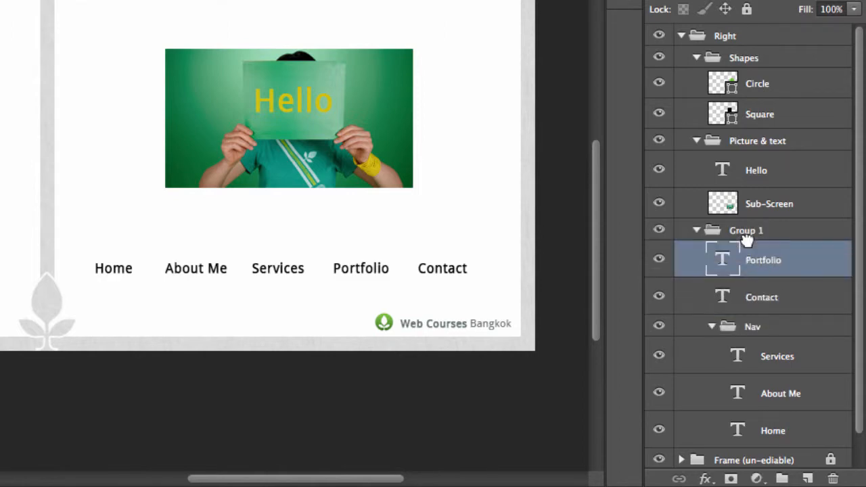
pyautogui.moveTo(767, 357); pyautogui.dragTo(746, 254)
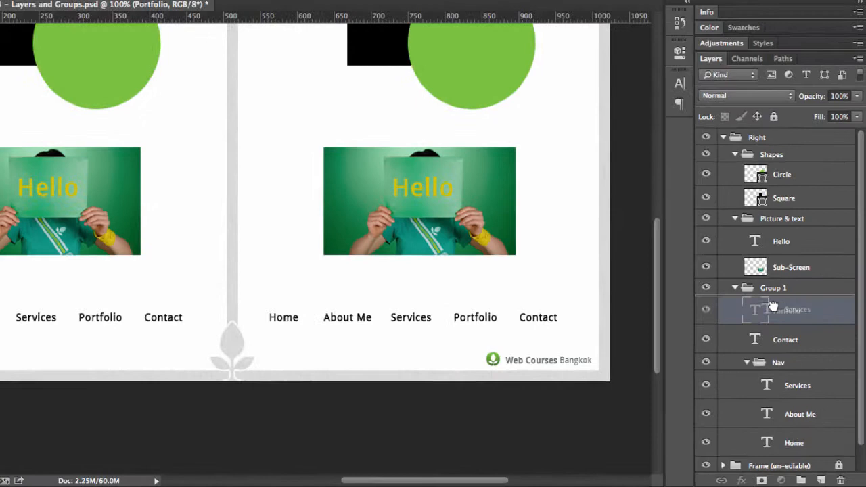
pyautogui.moveTo(773, 307)
pyautogui.mouseDown()
pyautogui.moveTo(772, 296)
pyautogui.moveTo(780, 312)
pyautogui.mouseUp()
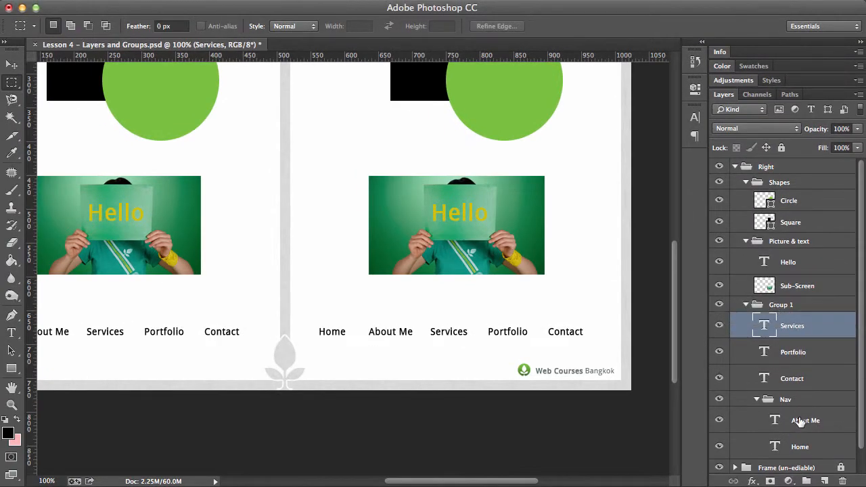
pyautogui.moveTo(800, 420); pyautogui.dragTo(785, 337)
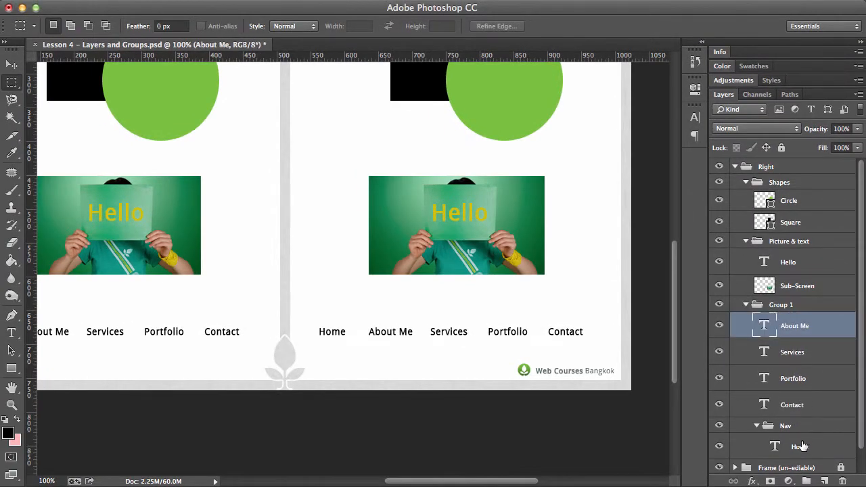
pyautogui.moveTo(801, 447); pyautogui.dragTo(785, 341)
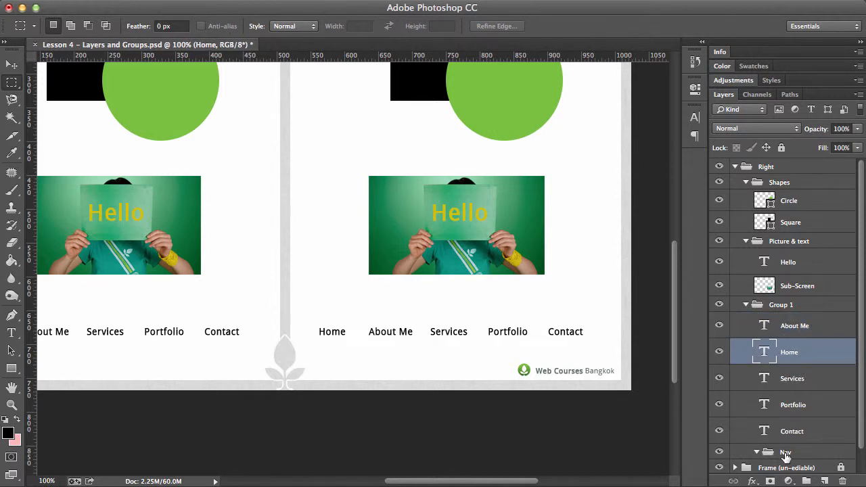
# Step: Delete the emptied Nav group
pyautogui.click(790, 457)
pyautogui.rightClick(793, 458)
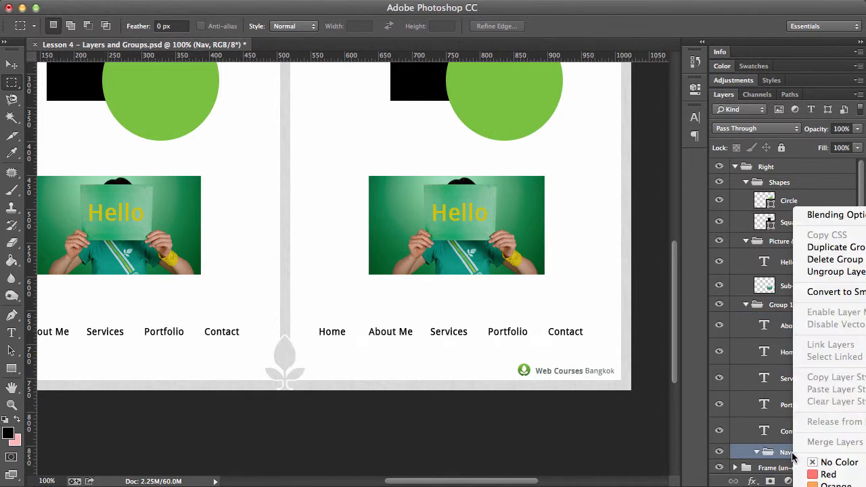
pyautogui.click(836, 260)
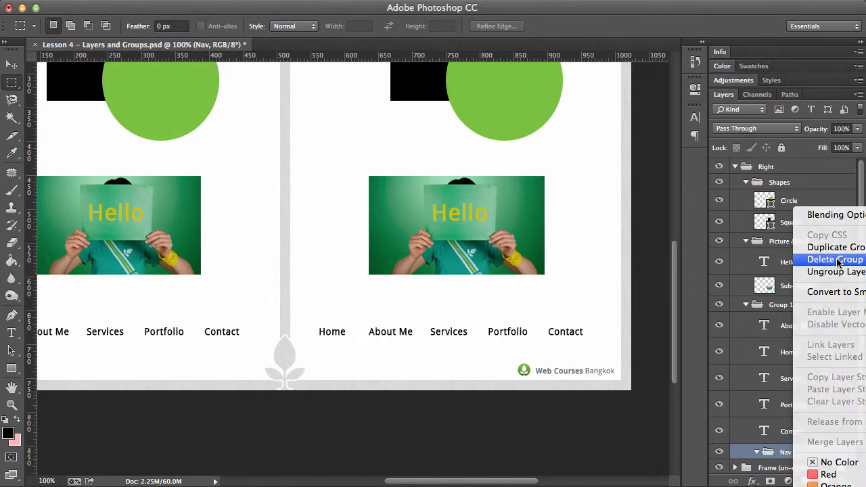
# Step: Rename the remaining group holding the navigation text layers as Nav Main
pyautogui.doubleClick(781, 305)
pyautogui.write('Nav Main')
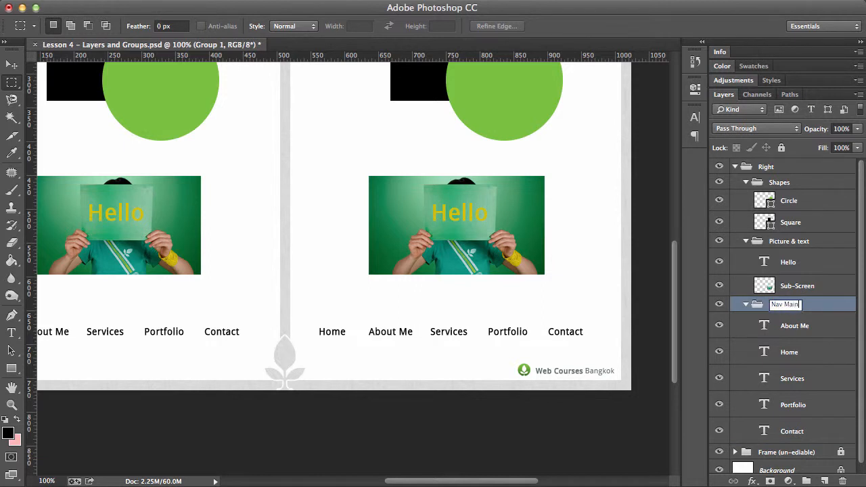
pyautogui.press('Return')
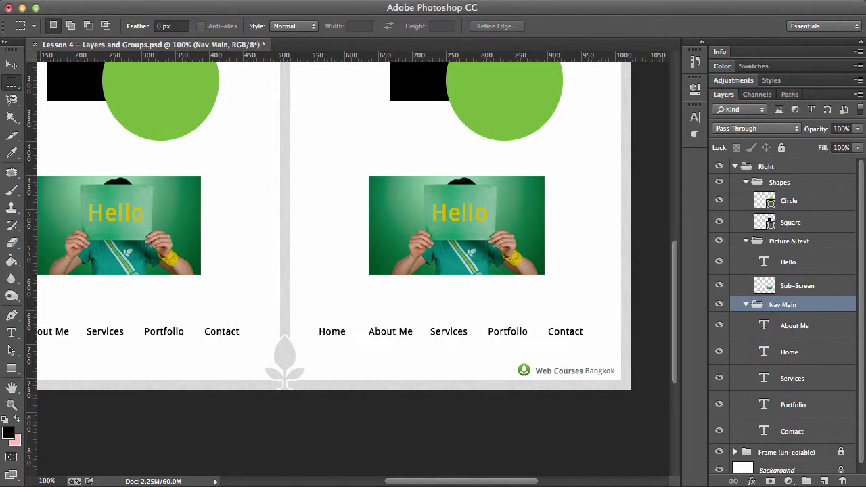
# Step: Select all five text layers from About Me through Contact in the Nav Main group
pyautogui.click(778, 326)
pyautogui.keyDown('shift'); pyautogui.click(784, 428); pyautogui.keyUp('shift')
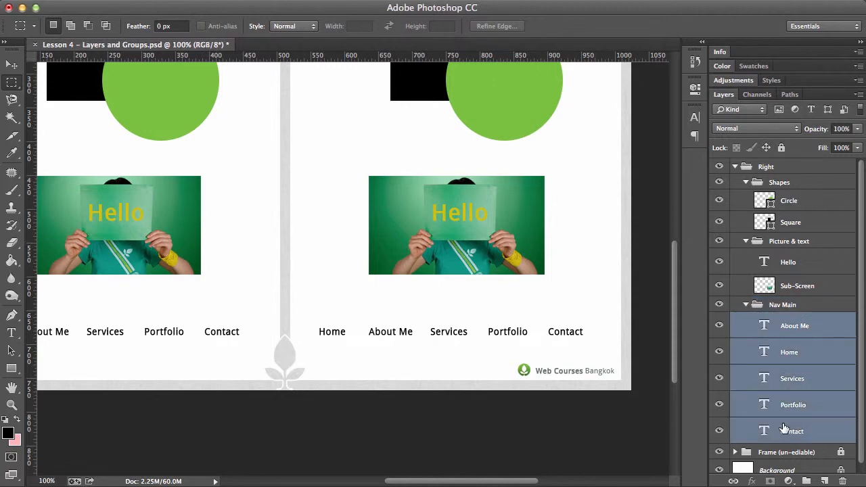